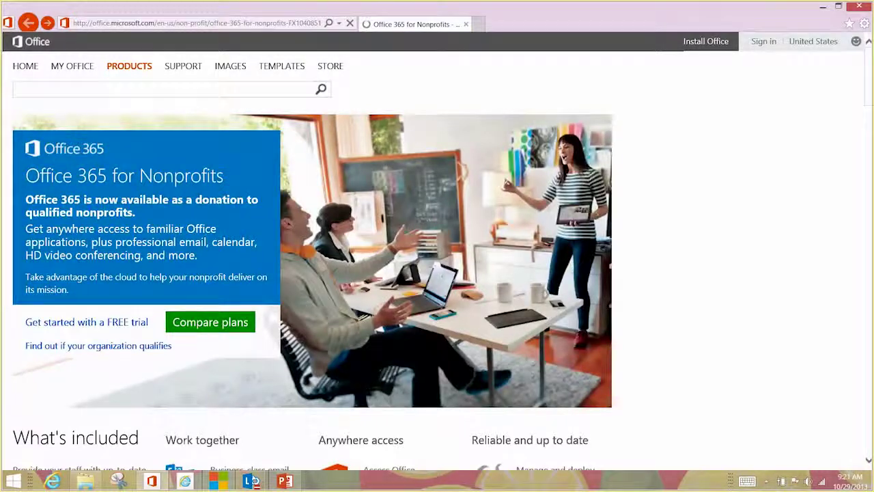
left_click_drag(870, 97, 870, 104)
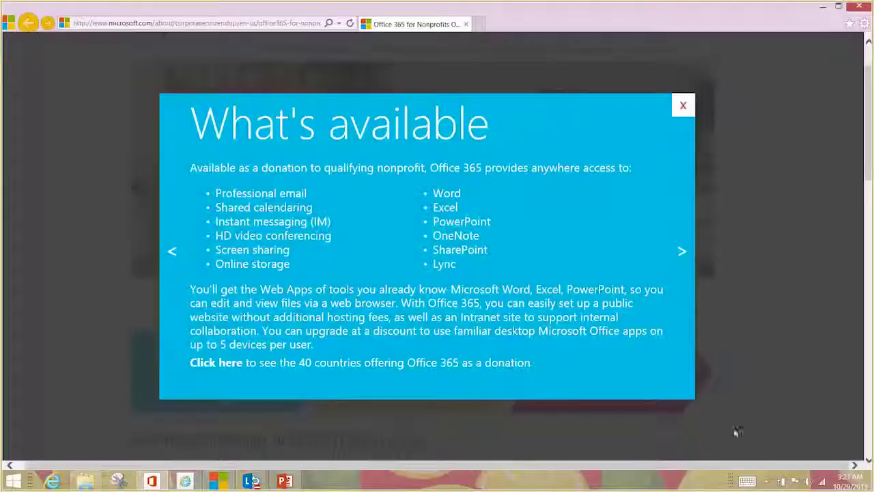
- Advance the nonprofit overview slides to the Check your eligibility requirements
left_click(682, 254)
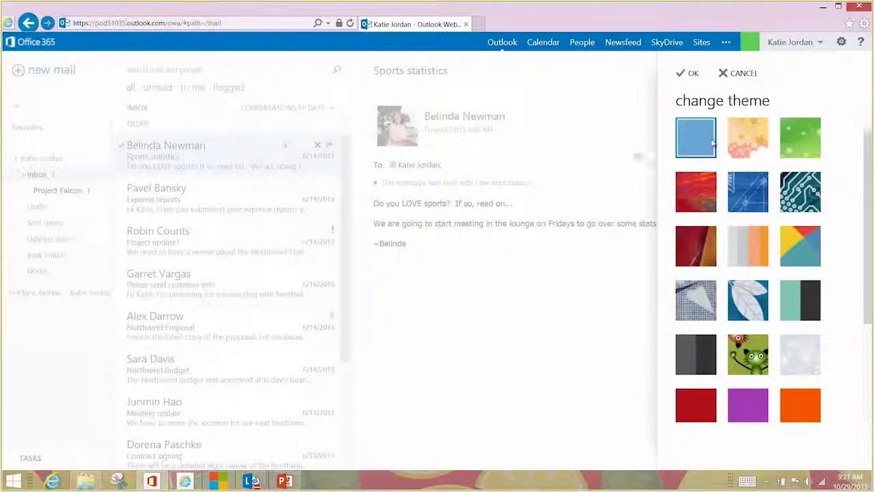
mouse_move(628, 9)
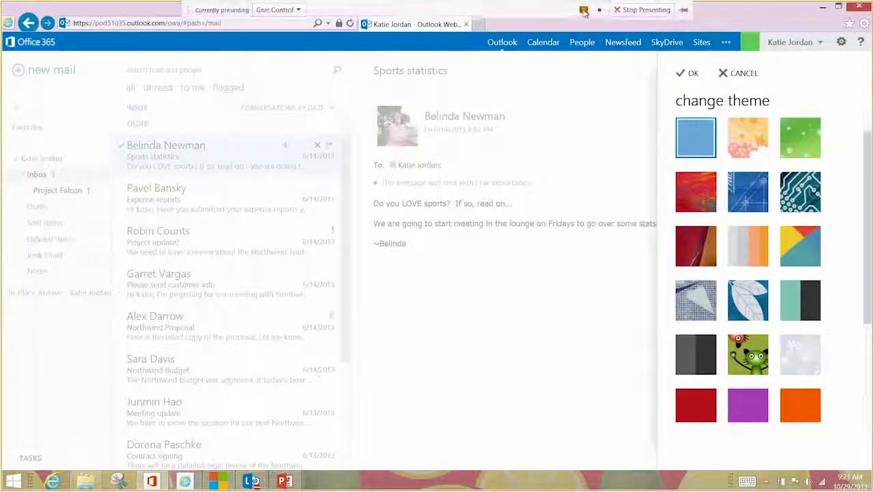
- Apply the chosen plain blue theme to the Outlook mailbox
left_click(688, 73)
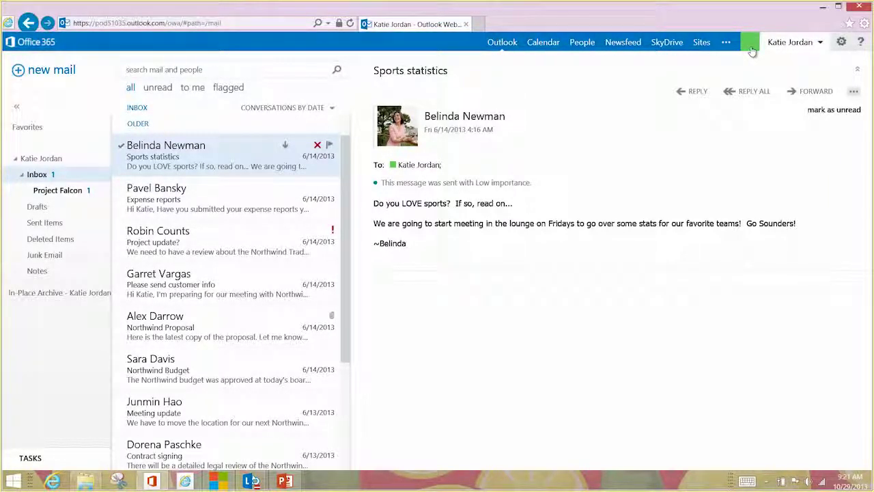
- Check the presence menu, read the Northwind Proposal message, and view the sender's contact card
left_click(750, 48)
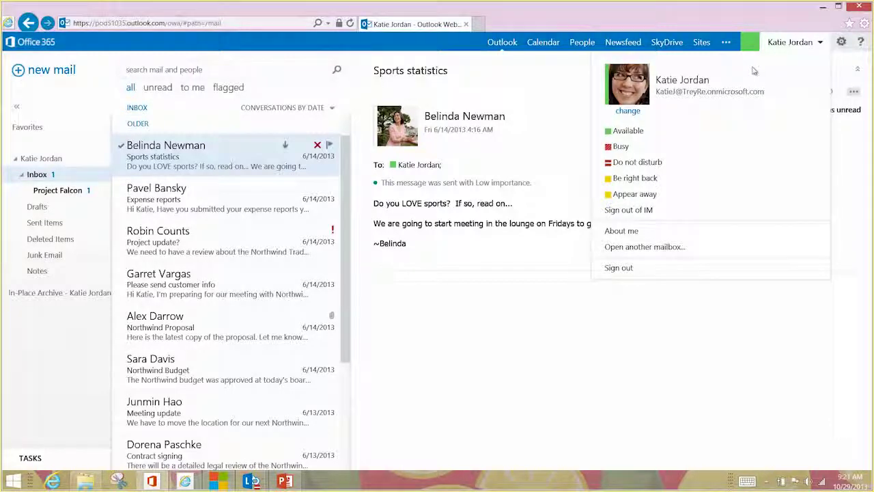
left_click(240, 333)
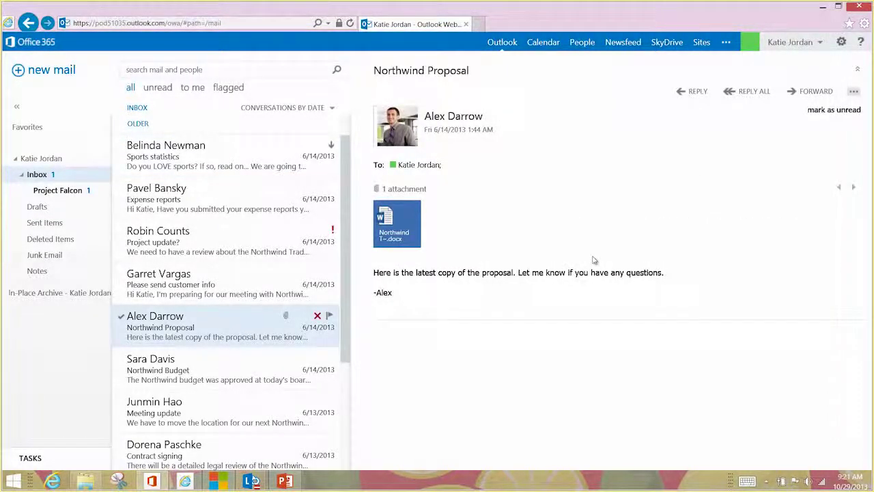
left_click(386, 136)
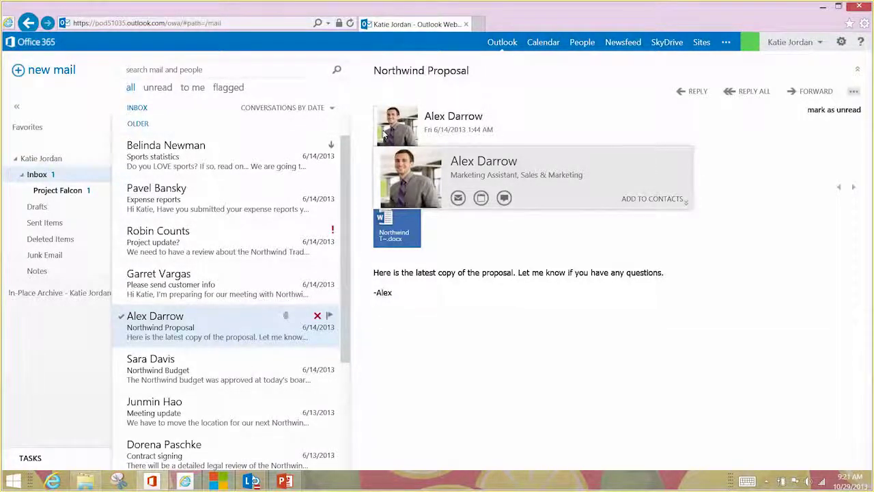
- Switch to People, view another contact, then list All Groups under Directory
left_click(582, 43)
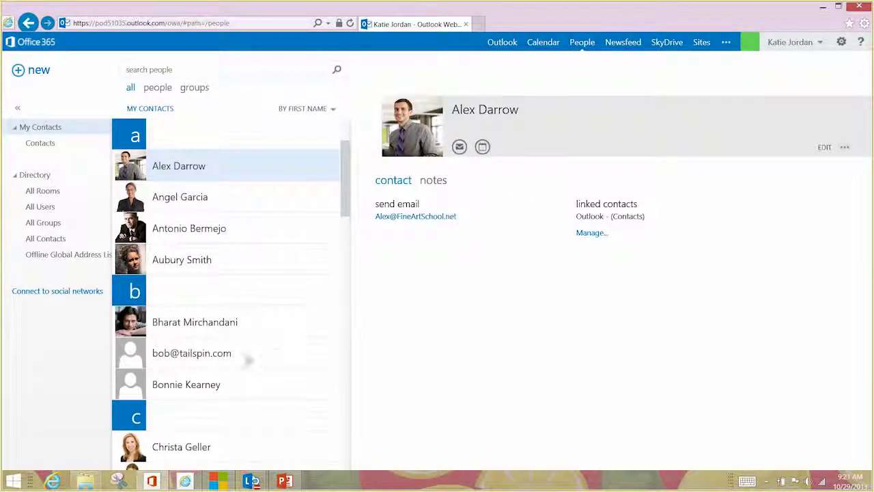
left_click(228, 384)
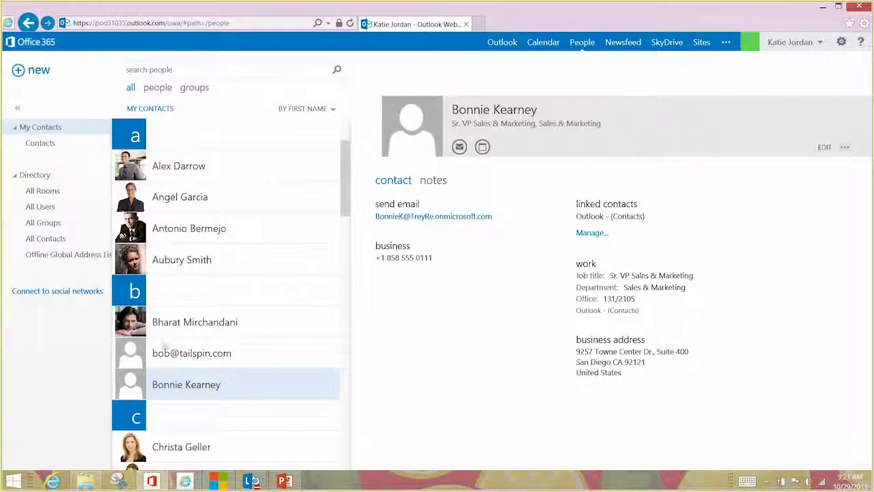
left_click(44, 223)
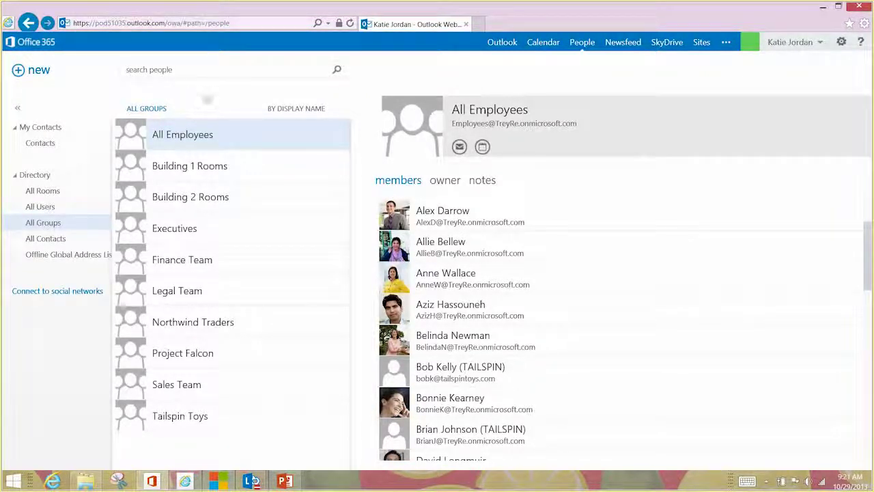
- Switch from mail to the Calendar's month view
left_click(543, 42)
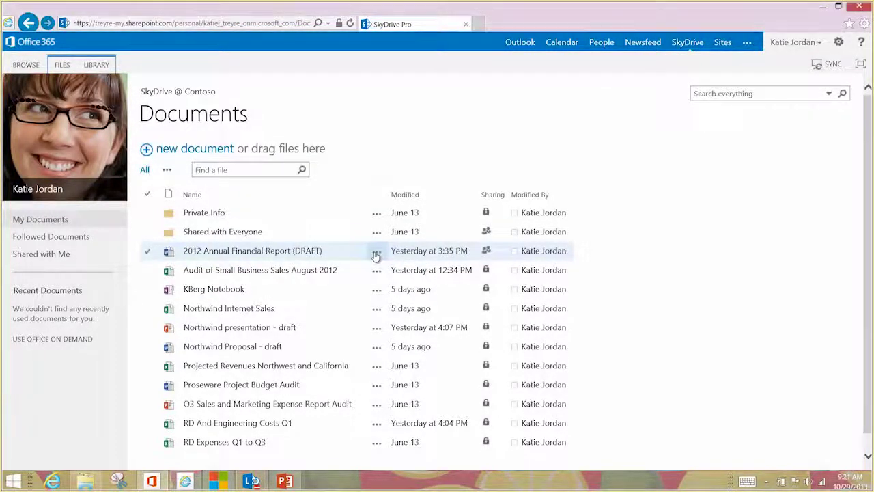
- Preview the 2012 Annual Financial Report details, then open Northwind presentation - draft
left_click(376, 254)
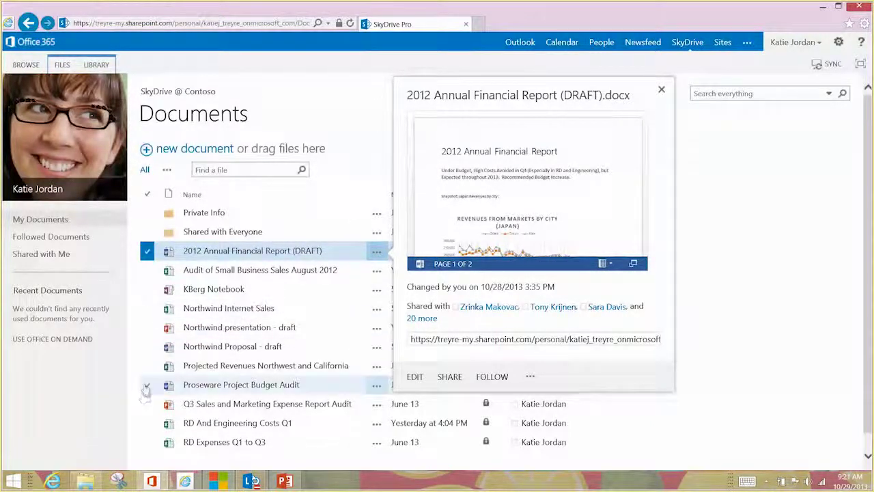
left_click(236, 330)
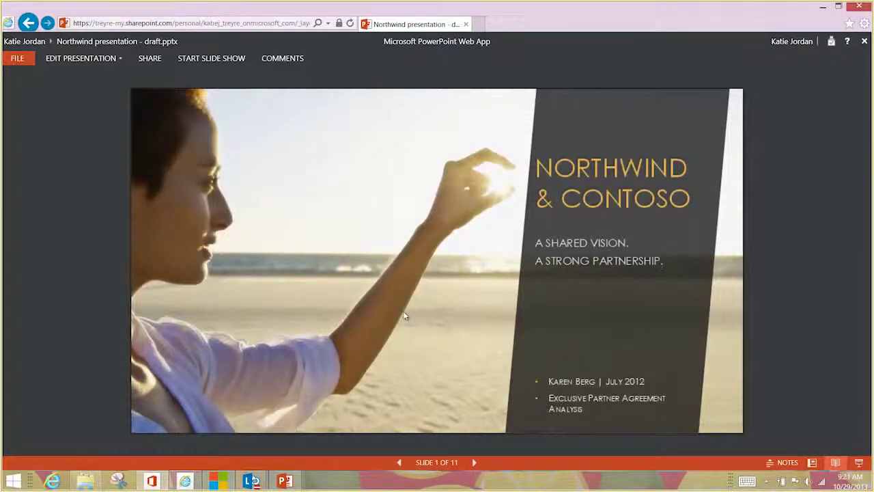
- Page to slide 3, A Partnership Strengthened With Time, and bring up the Edit Presentation choices
left_click(404, 315)
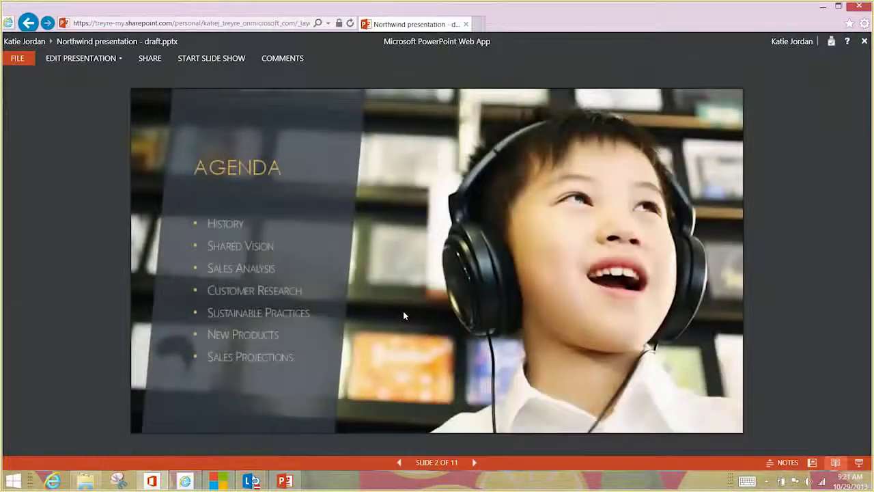
left_click(403, 315)
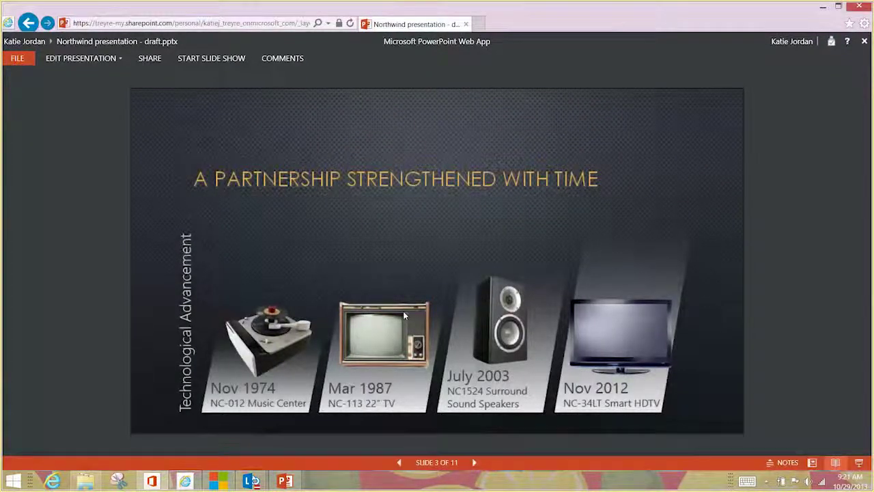
left_click(99, 61)
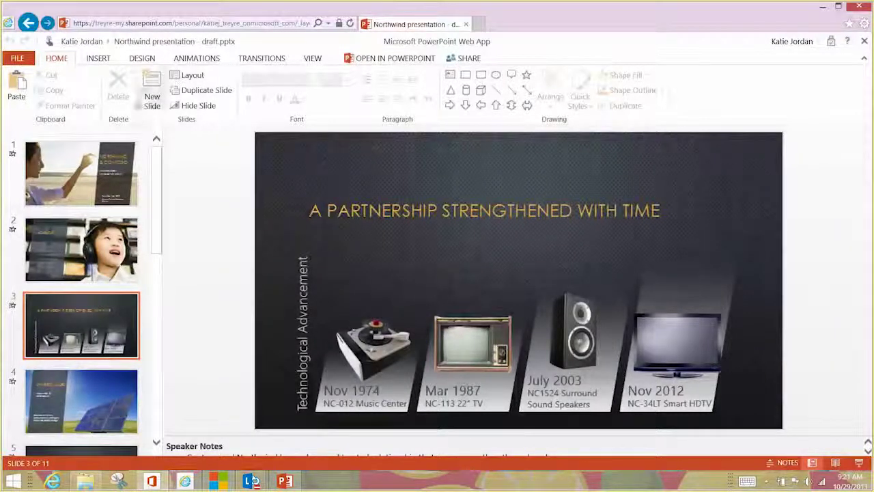
- Select slide 3's title box, look over the font list, and show the Insert options
left_click(377, 214)
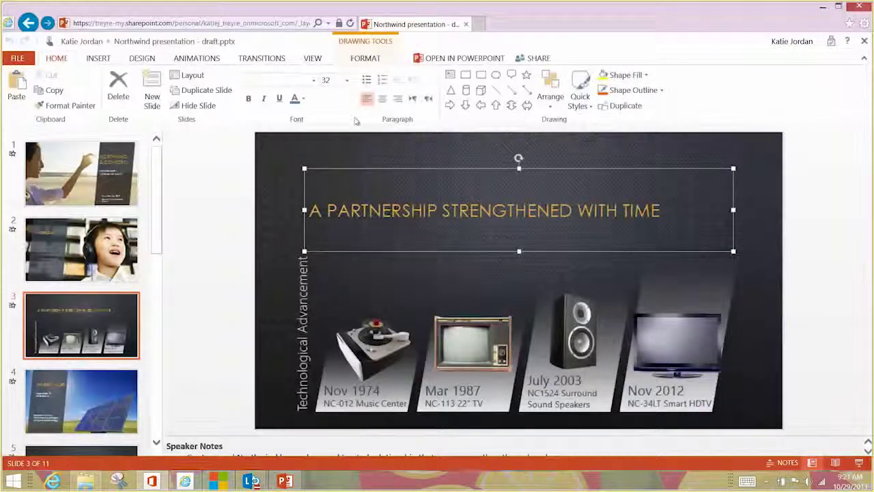
left_click(315, 84)
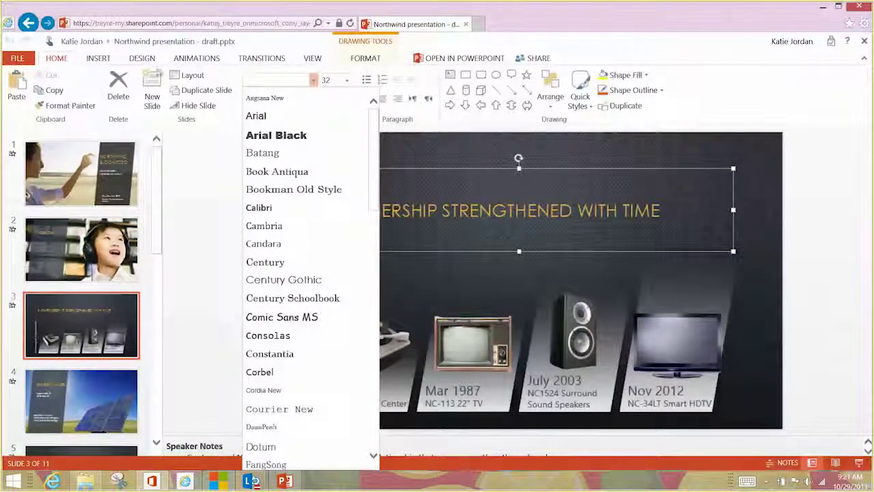
left_click(107, 60)
left_click(99, 59)
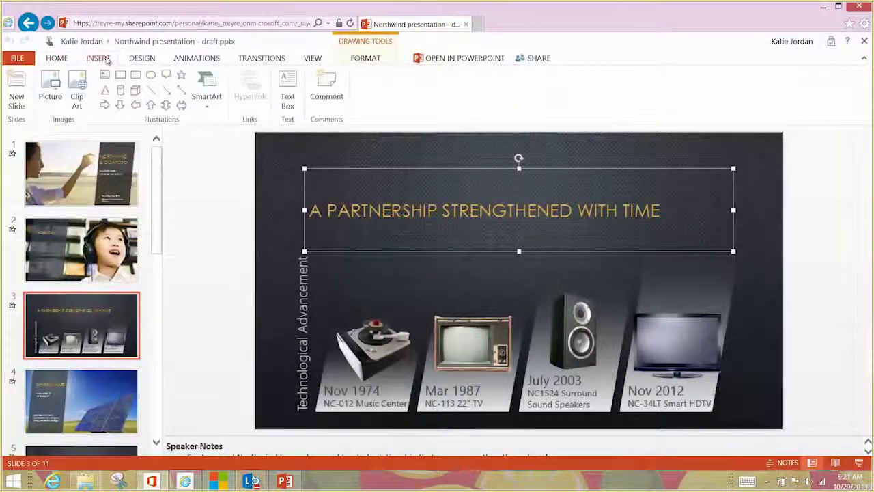
- Browse the SmartArt layouts, then expand the full Design themes gallery
left_click(204, 102)
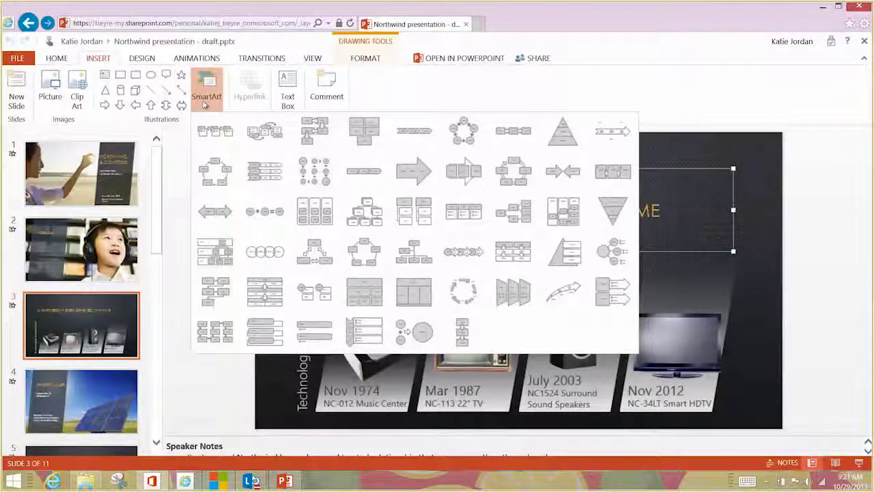
left_click(150, 60)
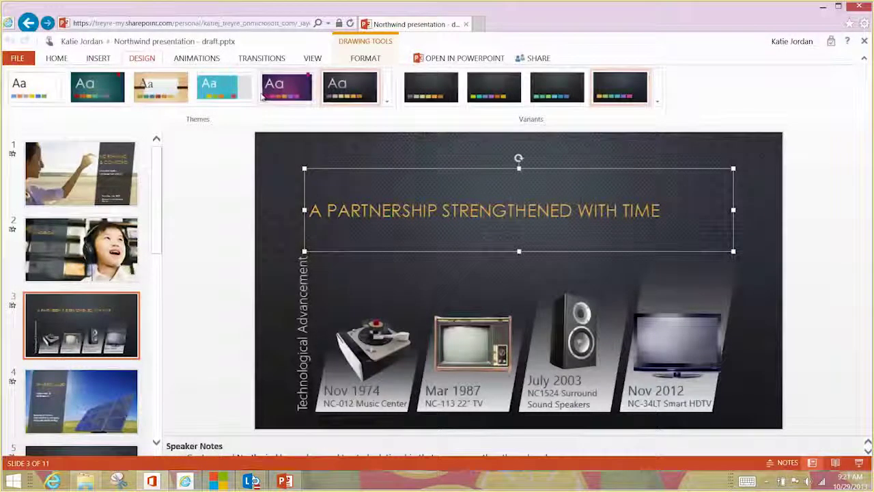
left_click(391, 100)
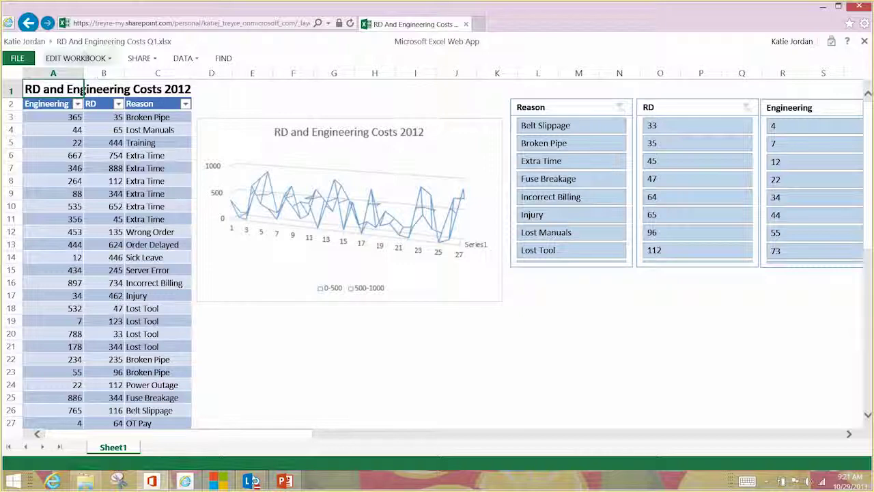
- Choose to edit the RD And Engineering Costs Q1 workbook in Excel Web App
left_click(75, 58)
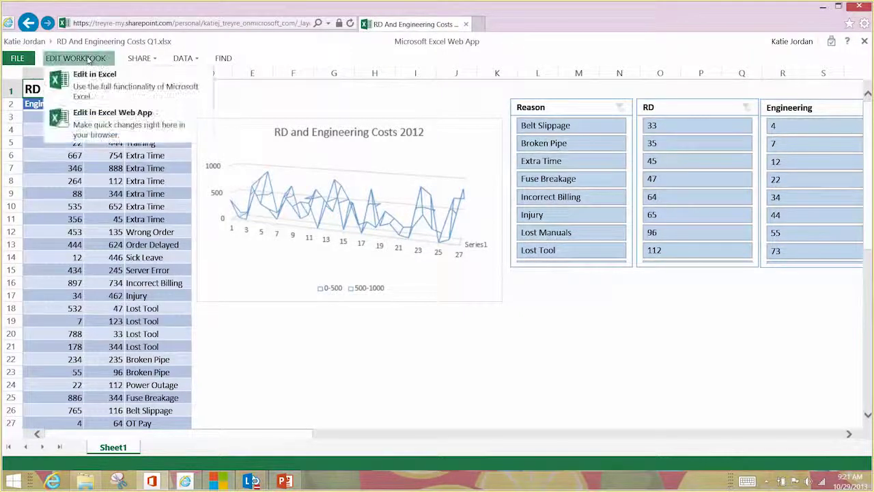
left_click(97, 127)
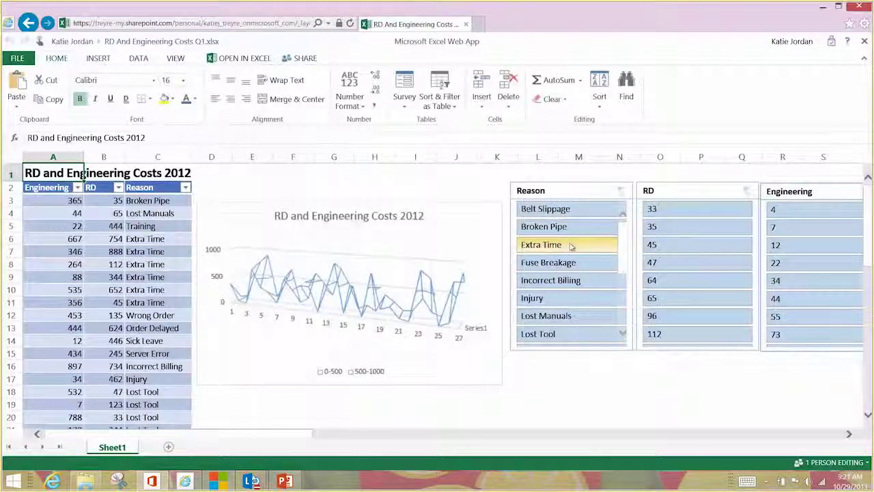
- Deselect Extra Time, Lost Tool, Lost Manuals and Belt Slippage in the Reason slicer
left_click(571, 246, "ctrl")
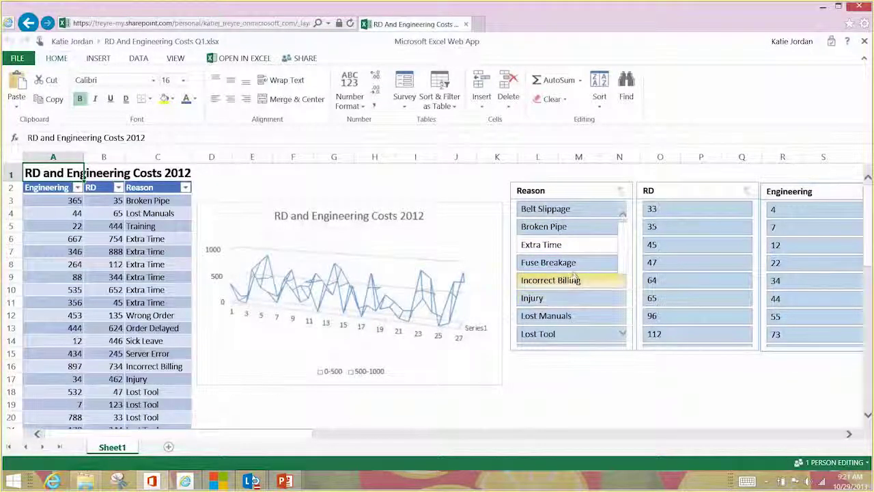
left_click(582, 317, "ctrl")
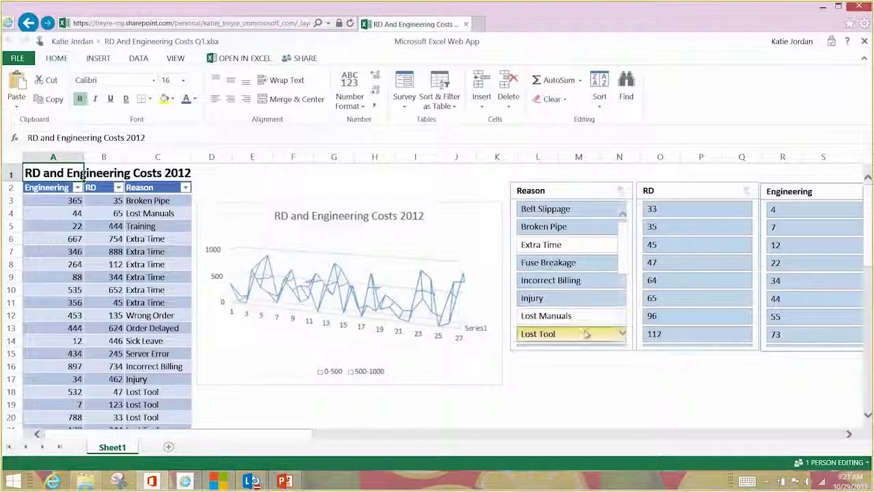
left_click(585, 333, "ctrl")
left_click(576, 214, "ctrl")
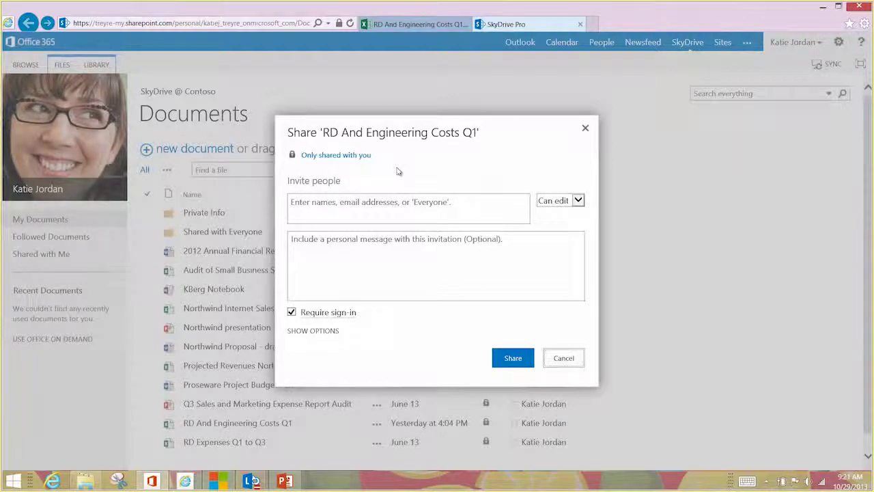
- Check the Can edit and Can view permission options for RD And Engineering Costs Q1
left_click(579, 201)
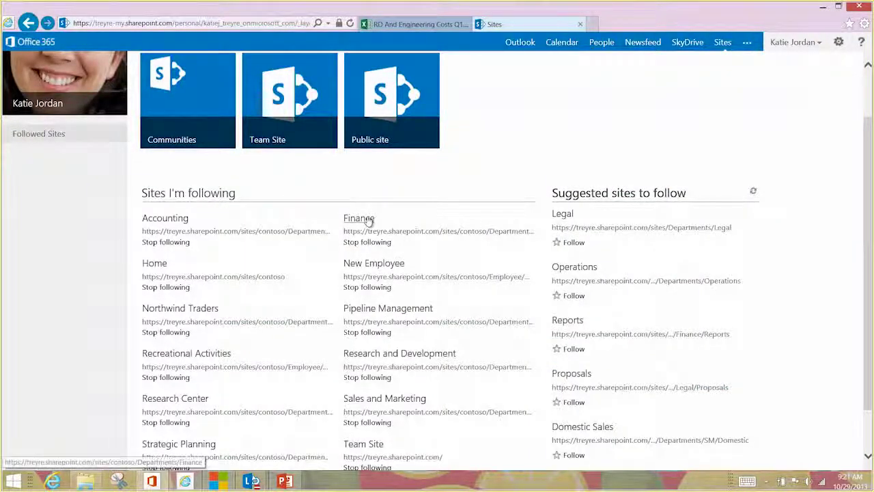
left_click(368, 220)
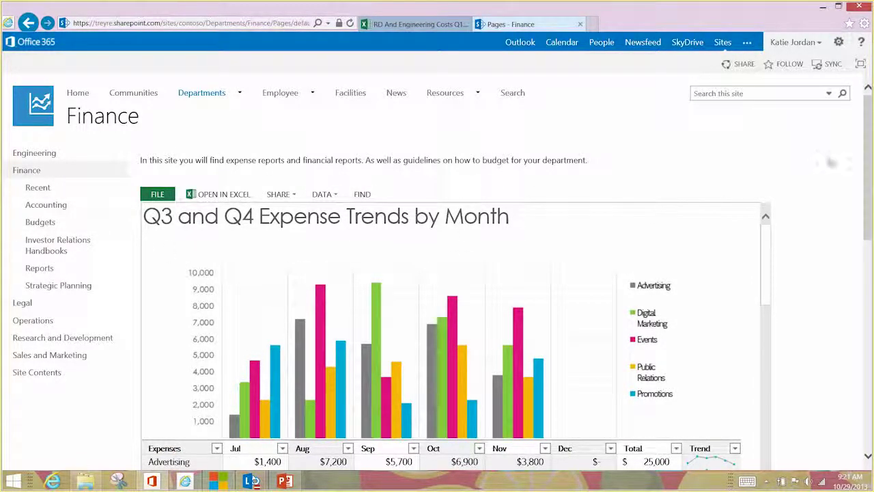
left_click_drag(869, 186, 869, 331)
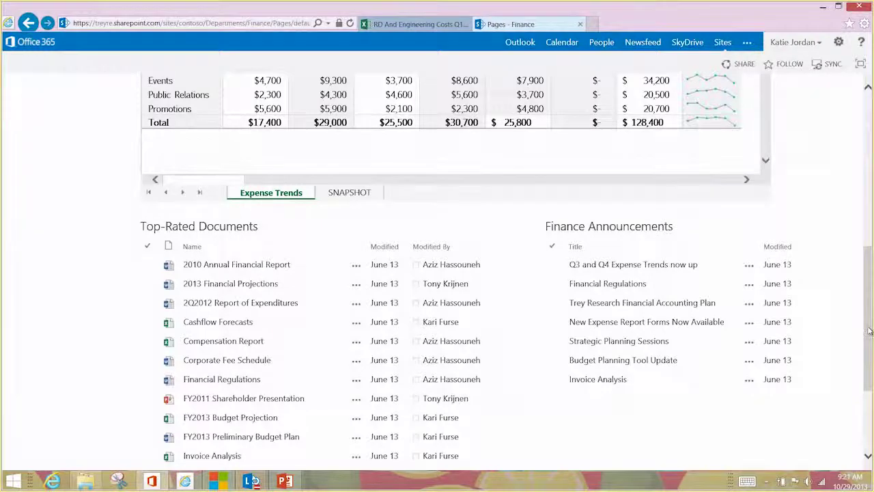
left_click_drag(866, 325, 864, 152)
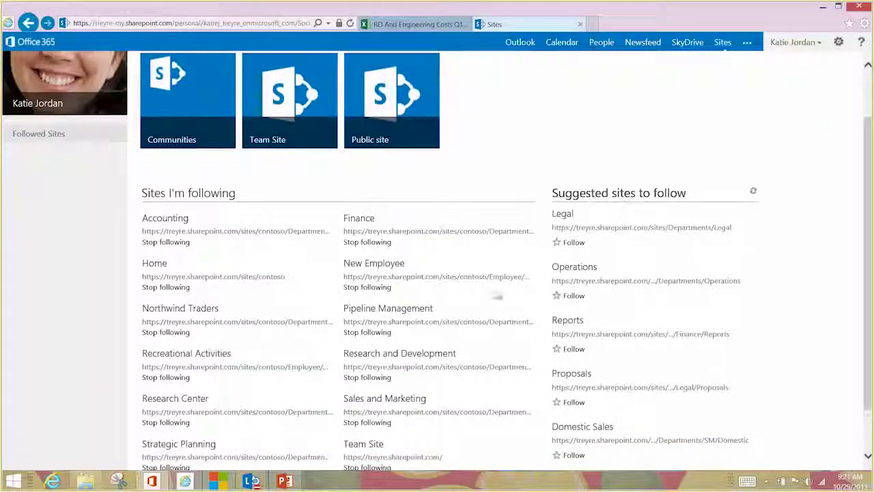
scroll(437, 385, "down", 1)
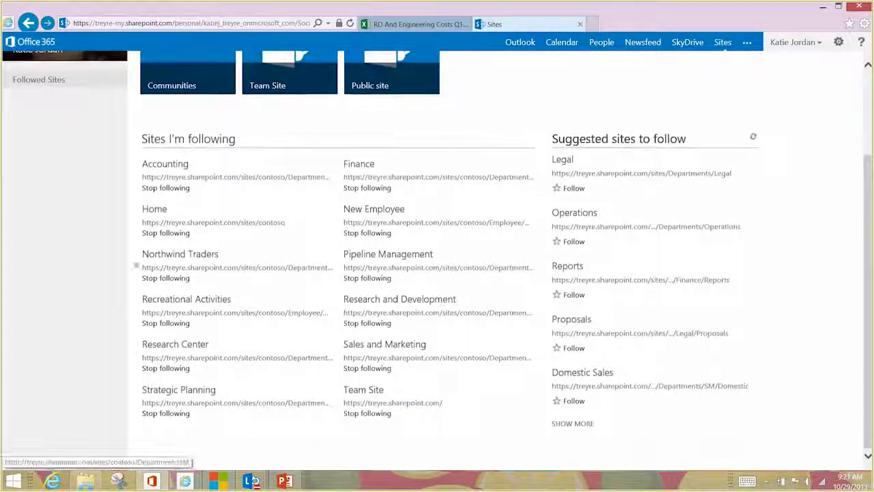
- Open Northwind Traders from the Sites I'm following list
left_click(174, 258)
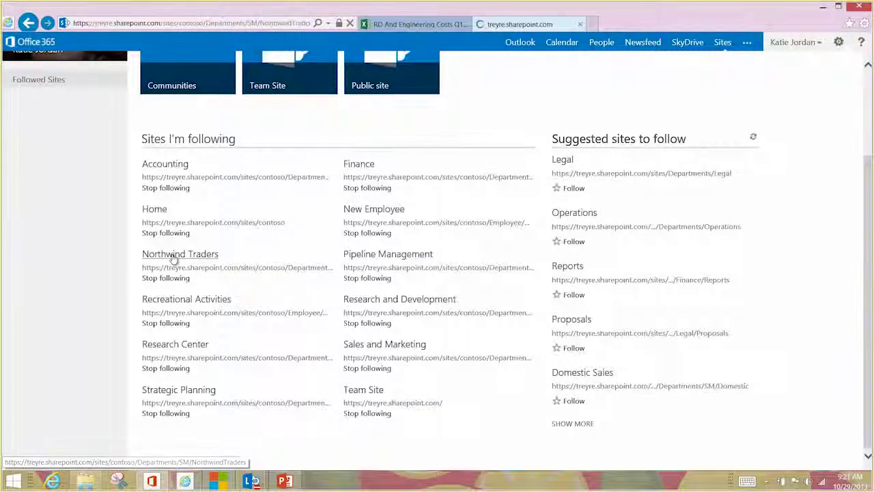